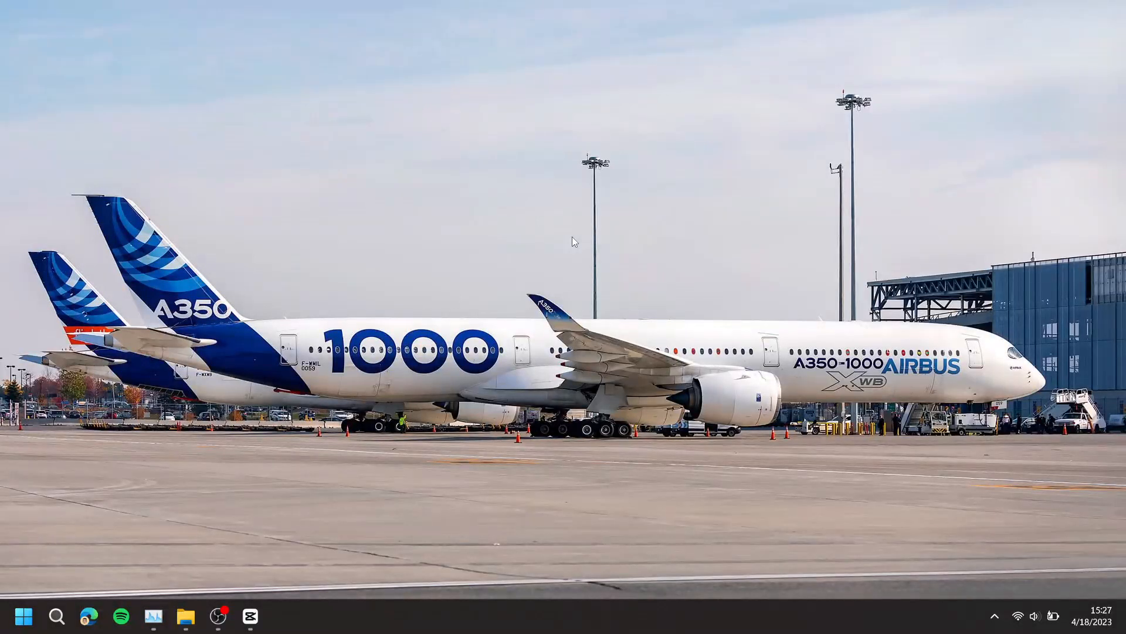
Open the '0418 (1)' project from the CapCut home window and play its first seconds
{"action": "left_click", "coordinate": [250, 615]}
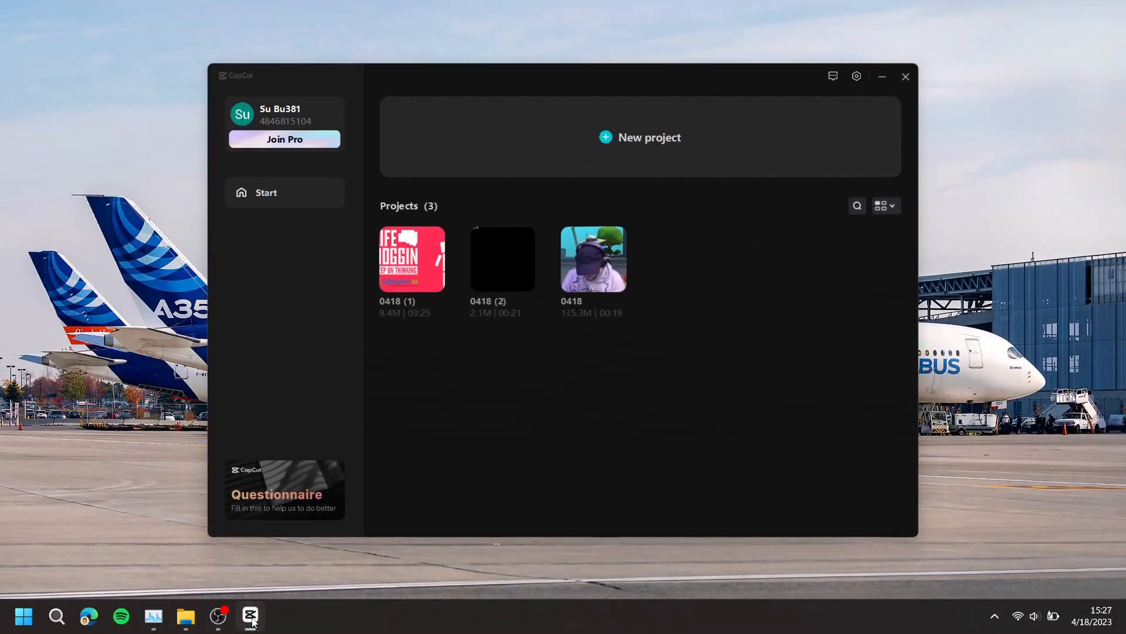
{"action": "left_click", "coordinate": [418, 265]}
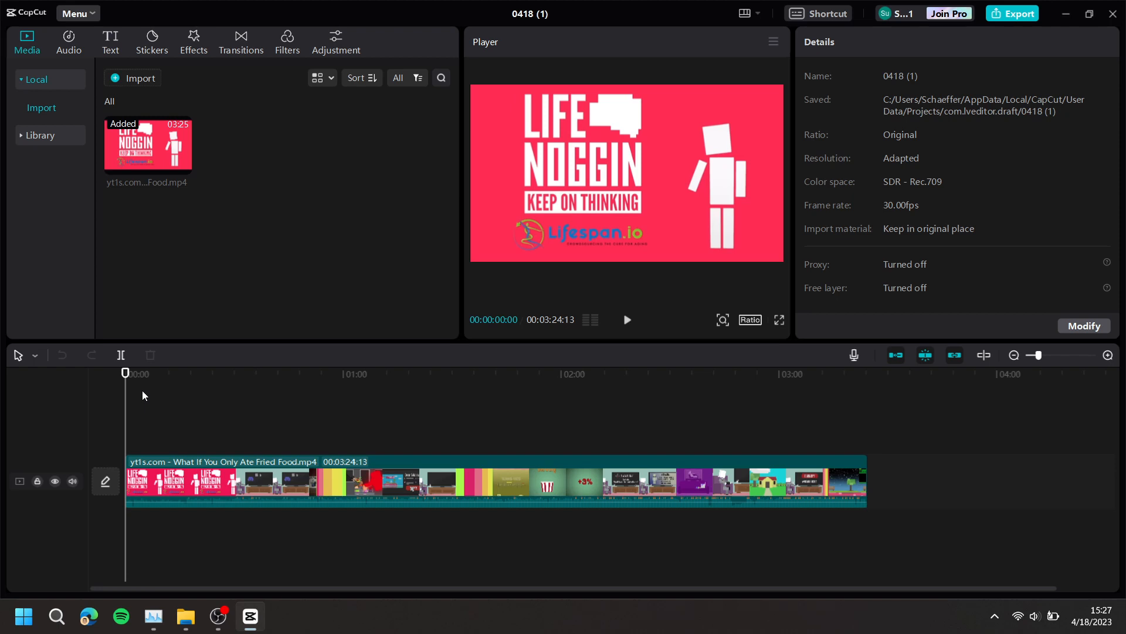
{"action": "key", "text": "space"}
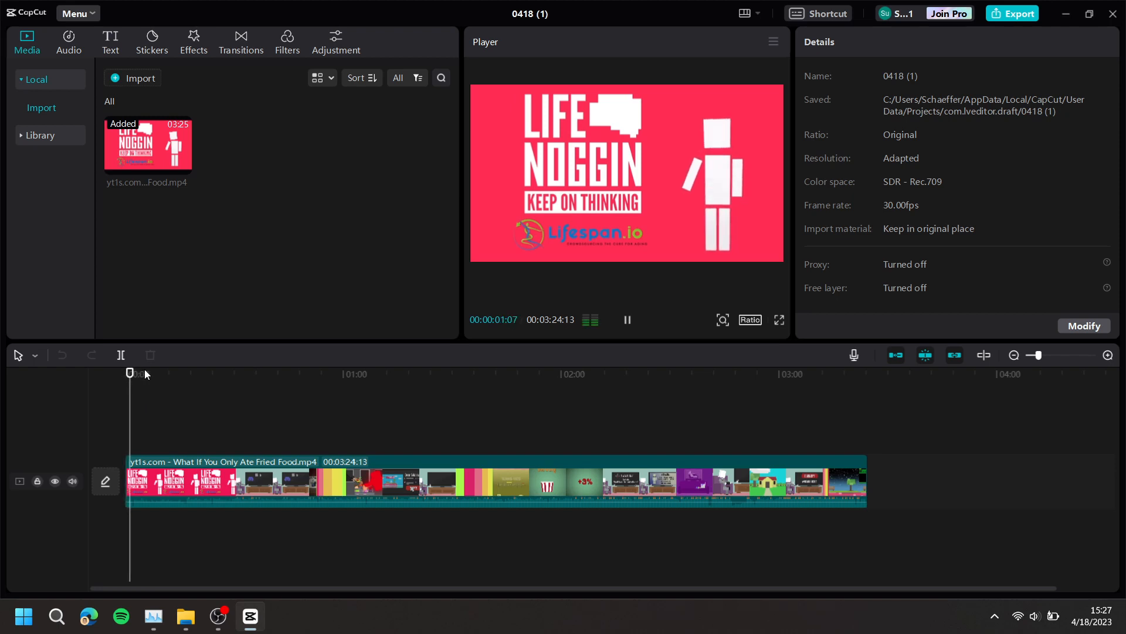
{"action": "key", "text": "space"}
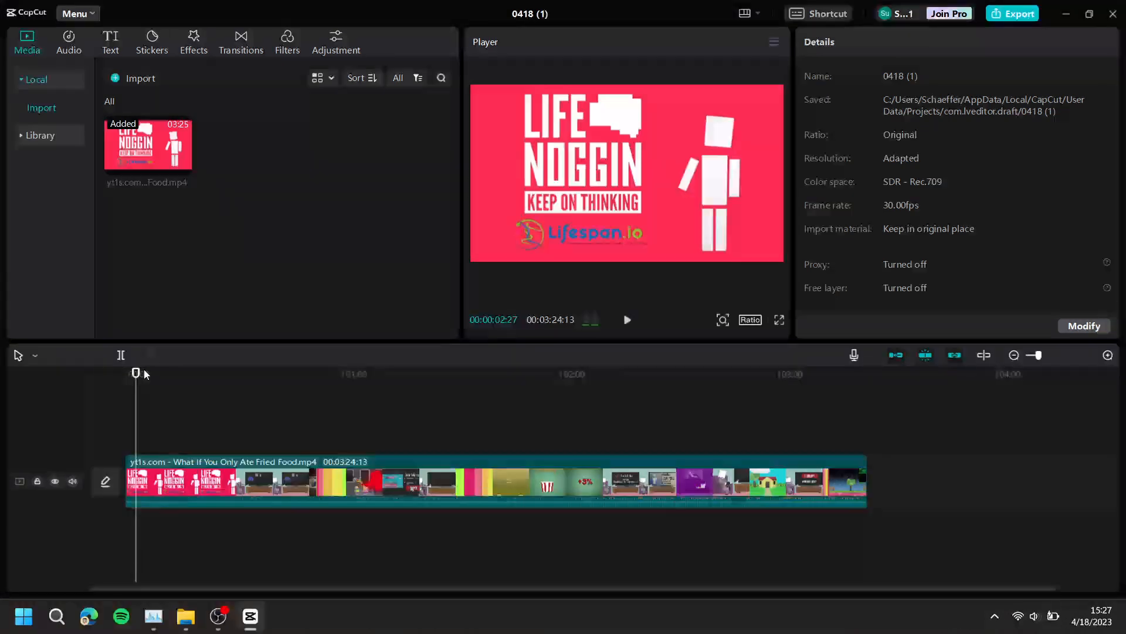
Create English auto captions with 'Clear current subtitle' enabled for the whole clip
{"action": "left_click", "coordinate": [110, 41]}
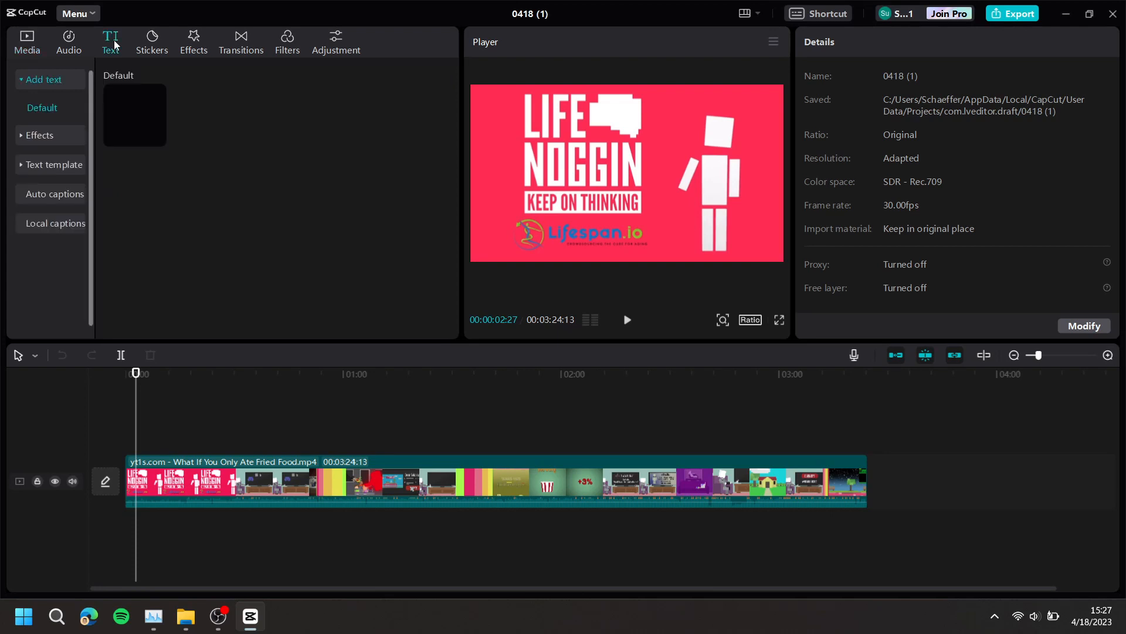
{"action": "left_click", "coordinate": [64, 195]}
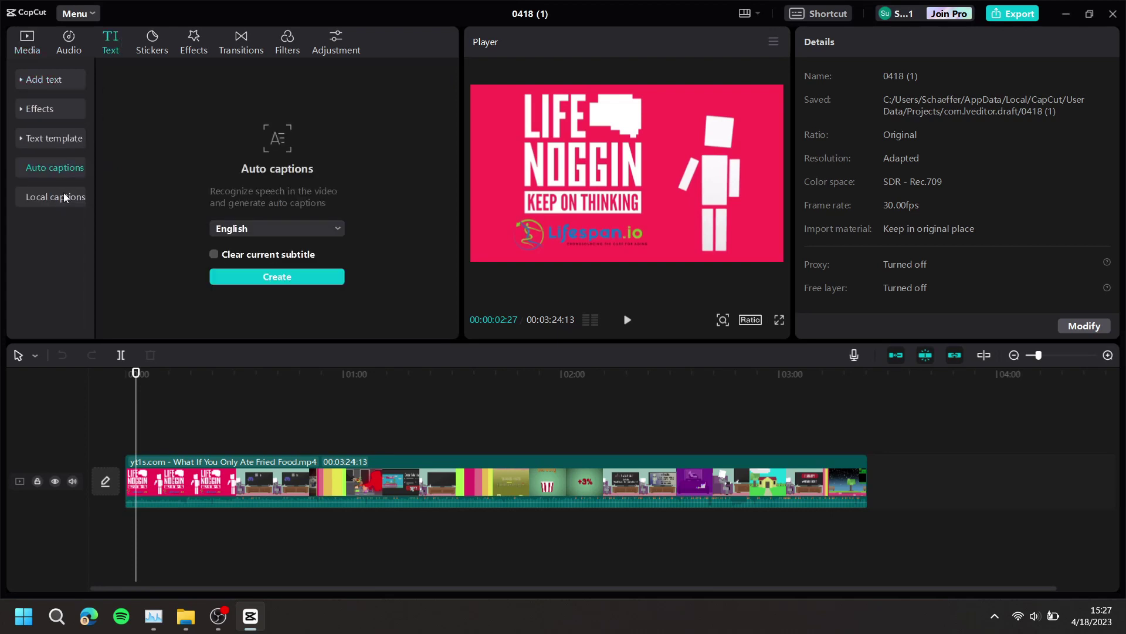
{"action": "left_click", "coordinate": [214, 254]}
{"action": "left_click", "coordinate": [300, 276]}
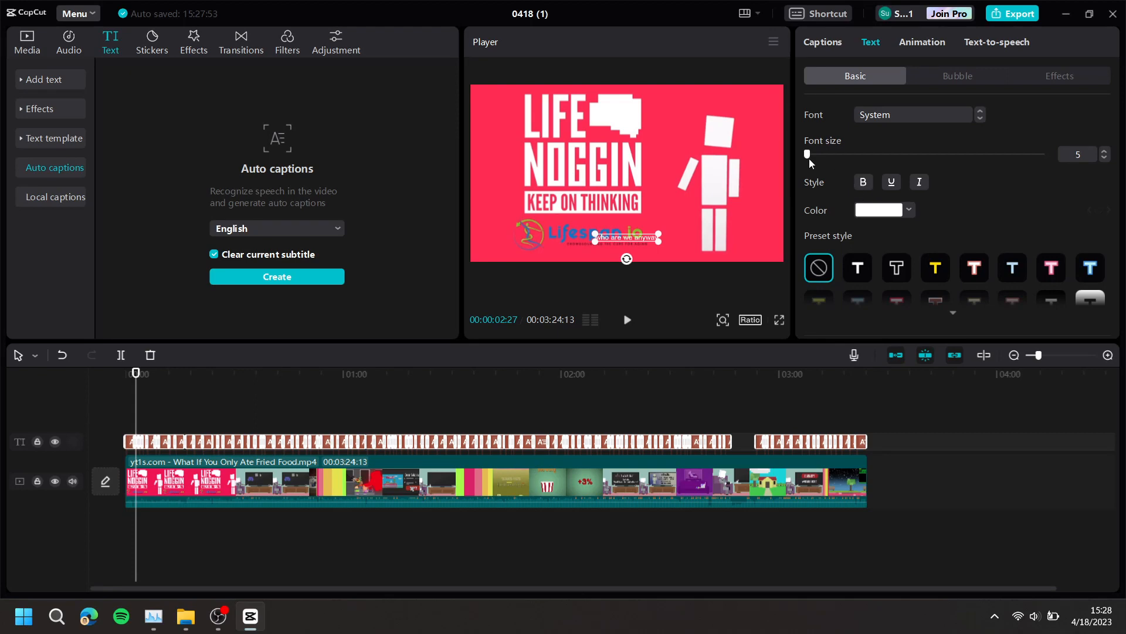
Set the caption font size to 8 with the outlined preset style and check the result
{"action": "left_click_drag", "start_coordinate": [807, 156], "coordinate": [810, 155]}
{"action": "left_click", "coordinate": [896, 268]}
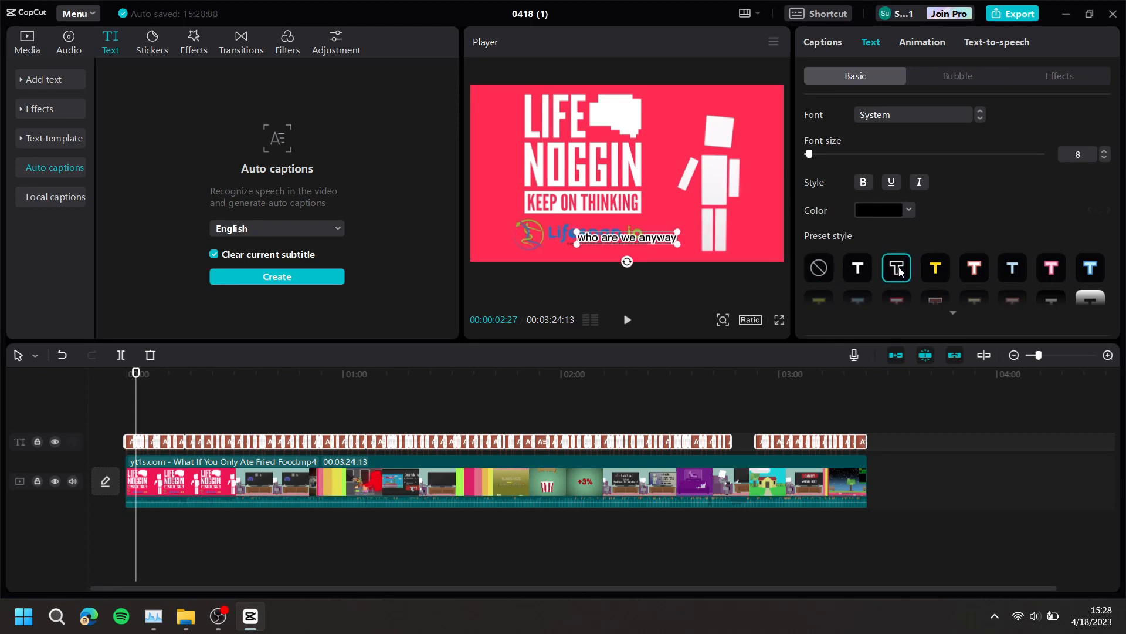
{"action": "left_click", "coordinate": [892, 414]}
{"action": "key", "text": "space"}
{"action": "key", "text": "space"}
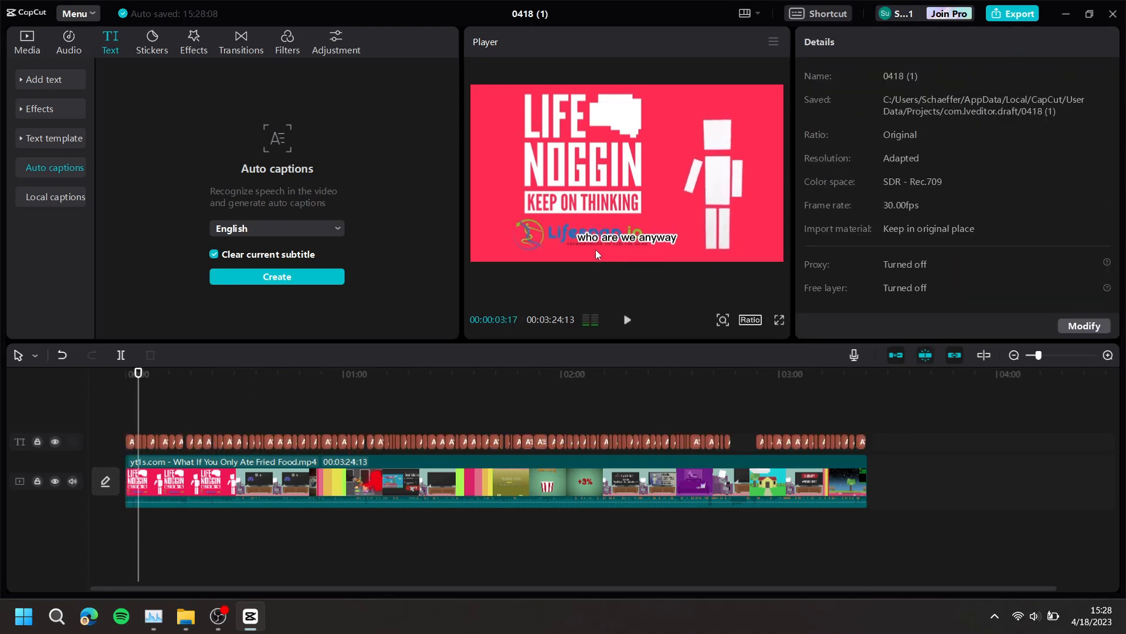
{"action": "left_click_drag", "start_coordinate": [882, 416], "coordinate": [85, 443]}
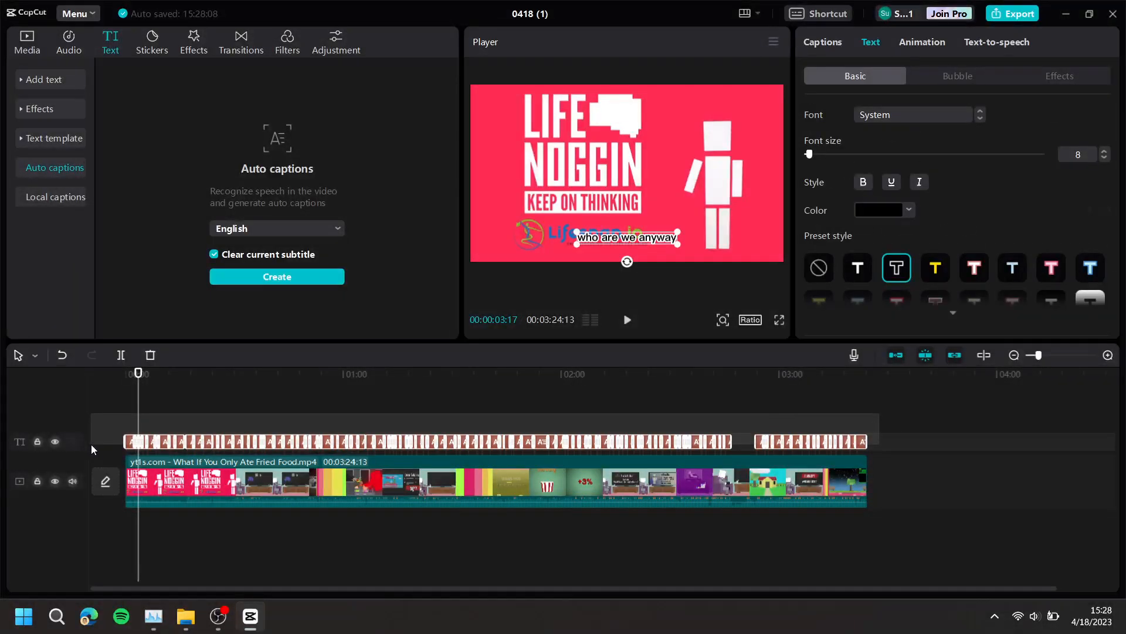
In the Export dialog turn off Video exporting, leaving caption export as SRT
{"action": "left_click", "coordinate": [1022, 17]}
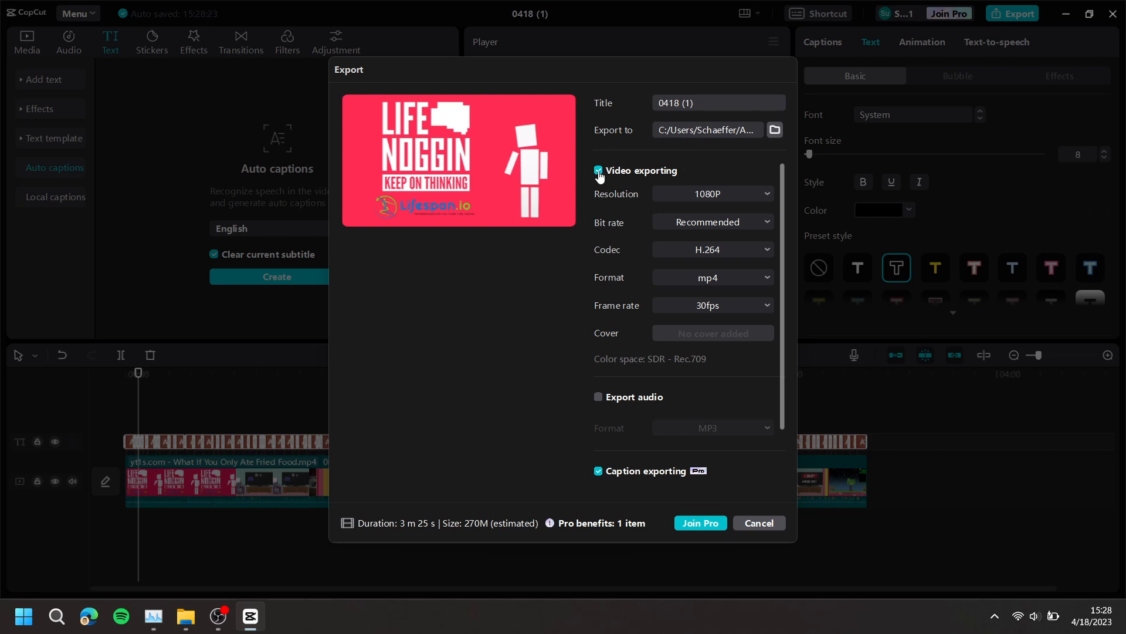
{"action": "left_click", "coordinate": [598, 171]}
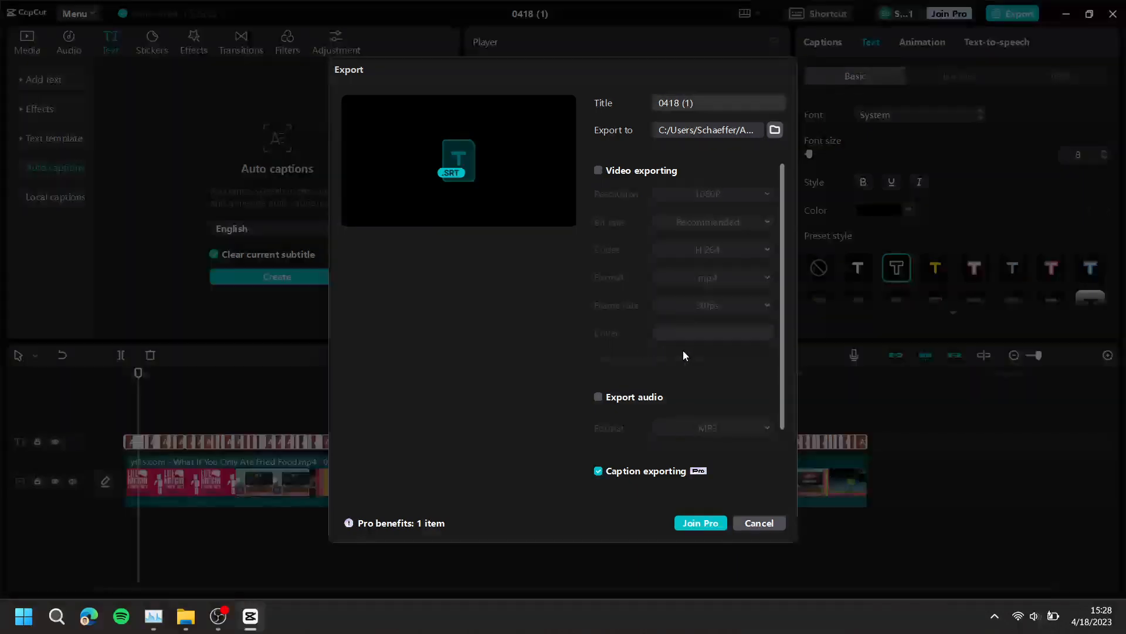
{"action": "scroll", "coordinate": [687, 352], "scroll_direction": "down", "scroll_amount": 2}
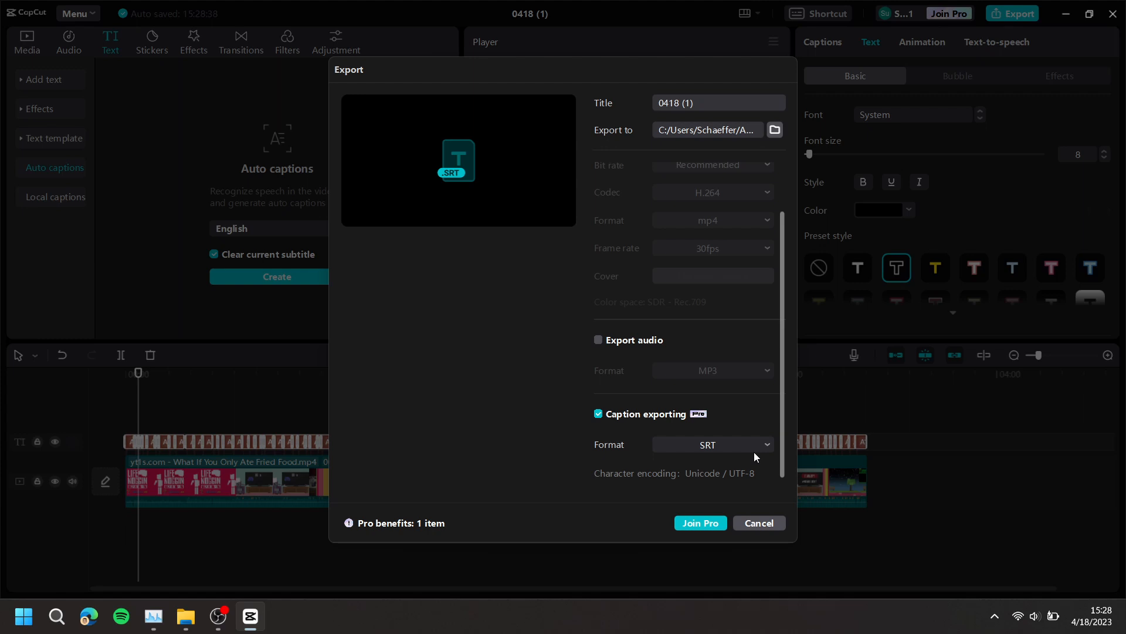